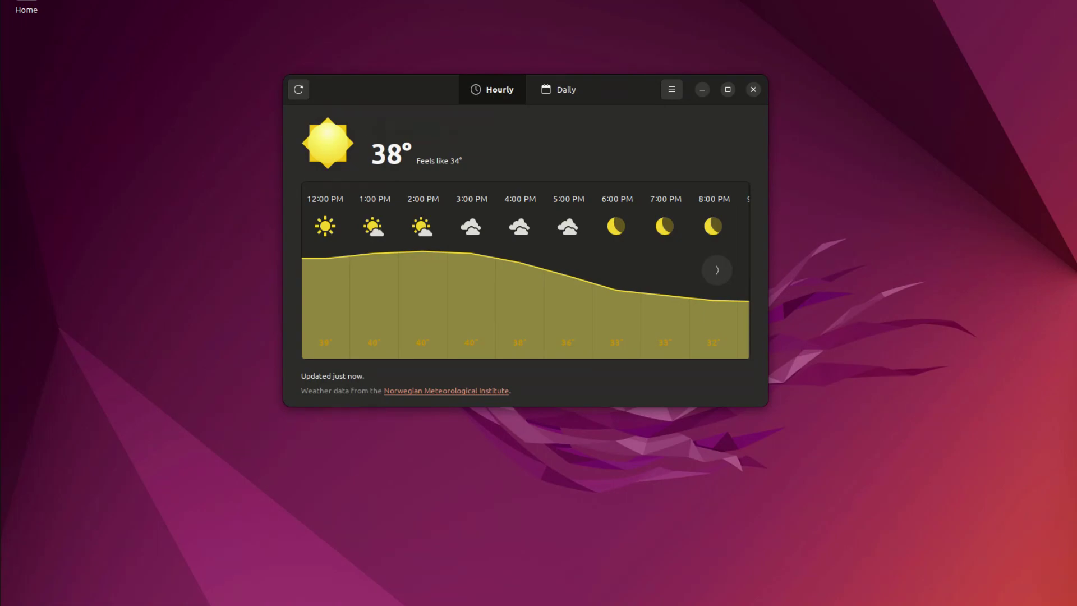
Bring up the terminal showing the apt info for gnome-weather, then close it with Ctrl+D
click(5, 113)
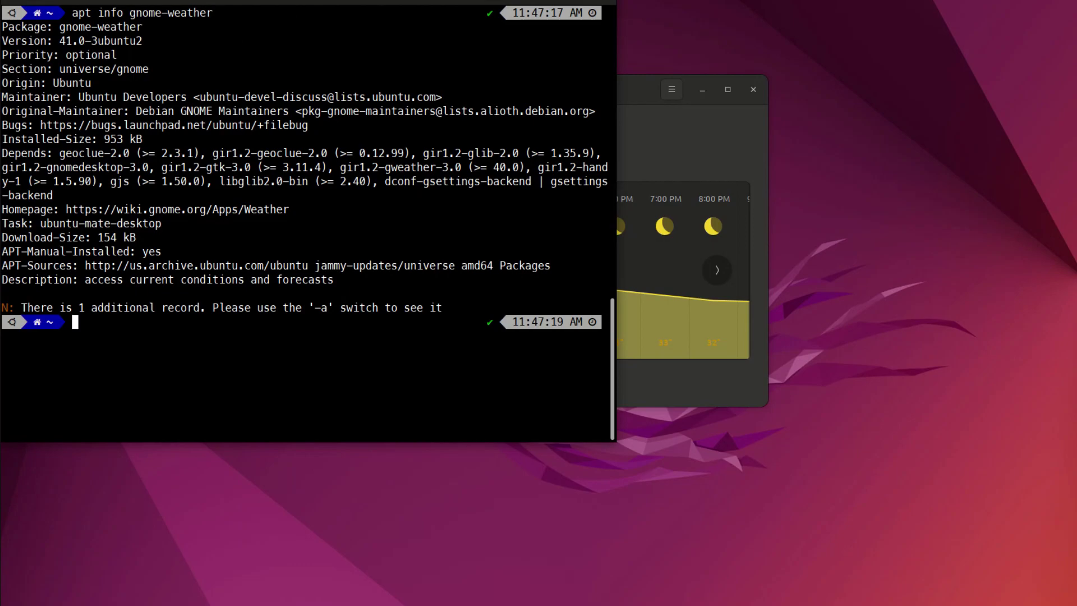
key(ctrl+d)
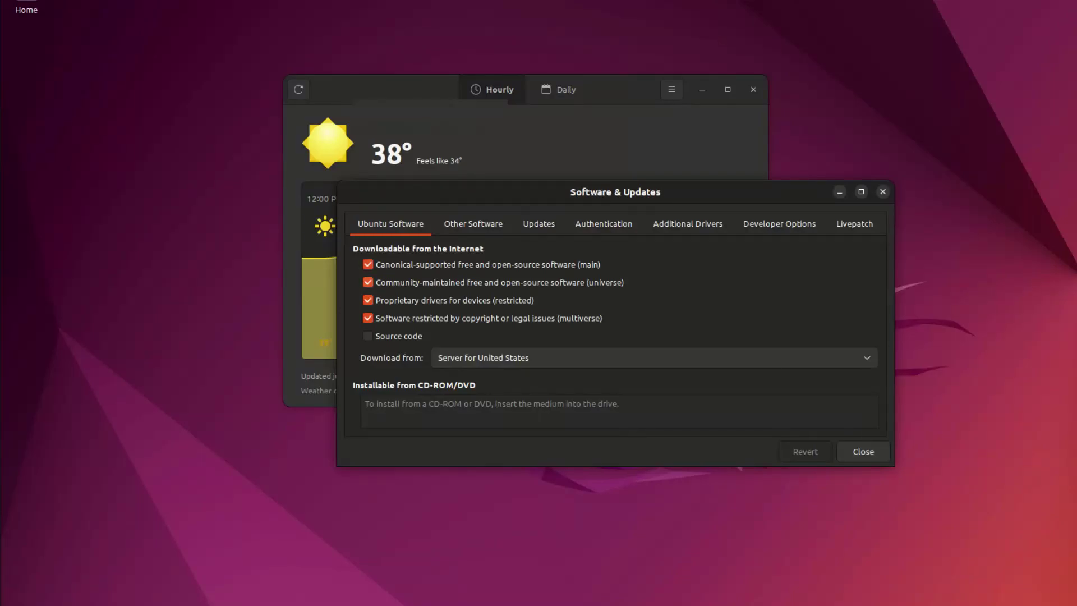
Close Software & Updates and run 'sudo apt install gnome-weather' with your password
click(864, 452)
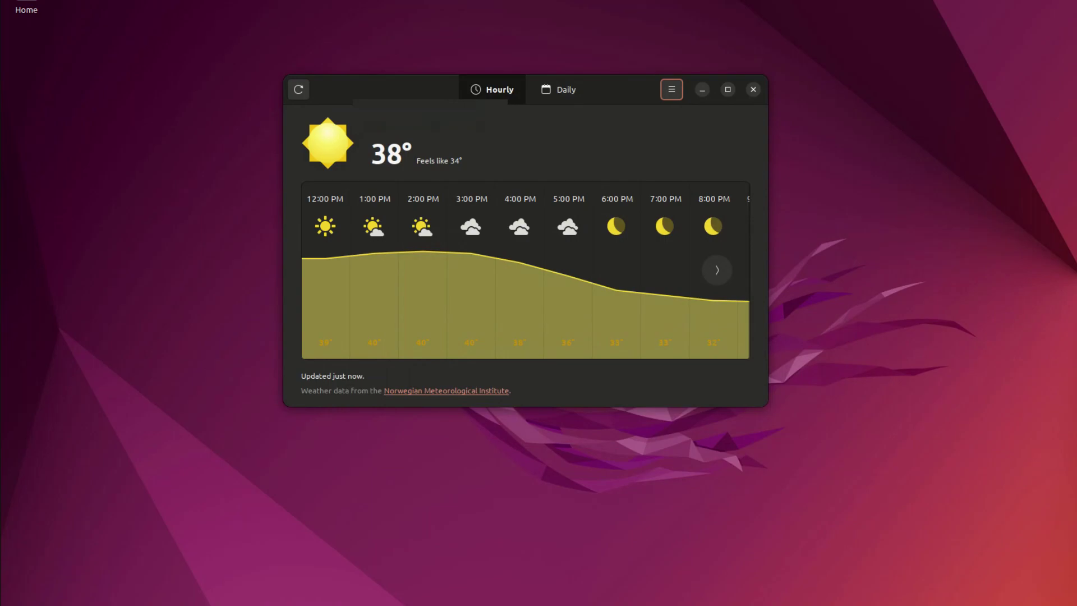
click(5, 113)
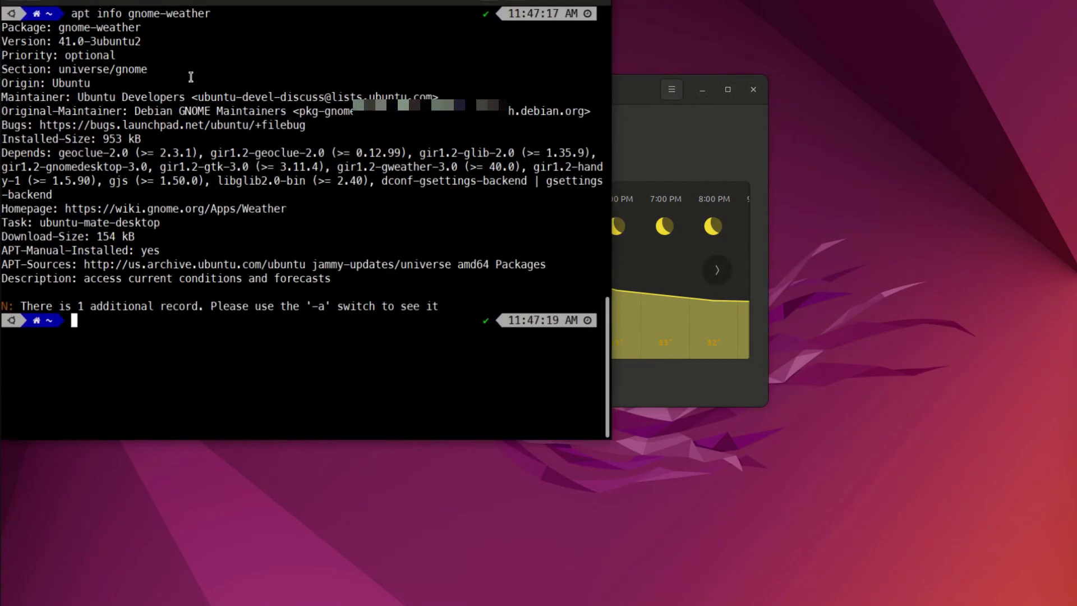
text(sudo ap)
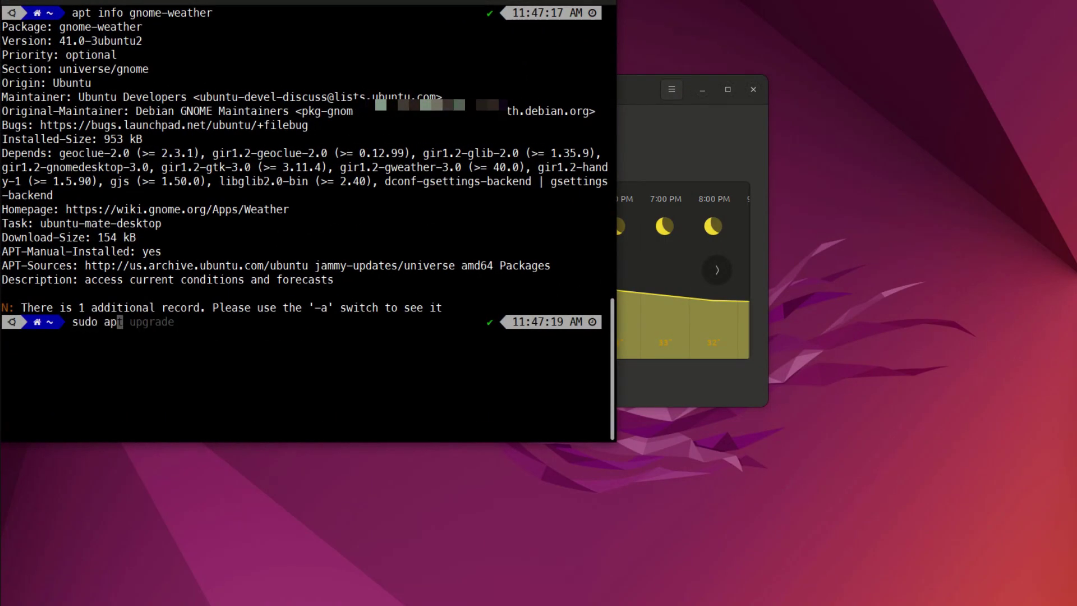
text(t install gnome-wea)
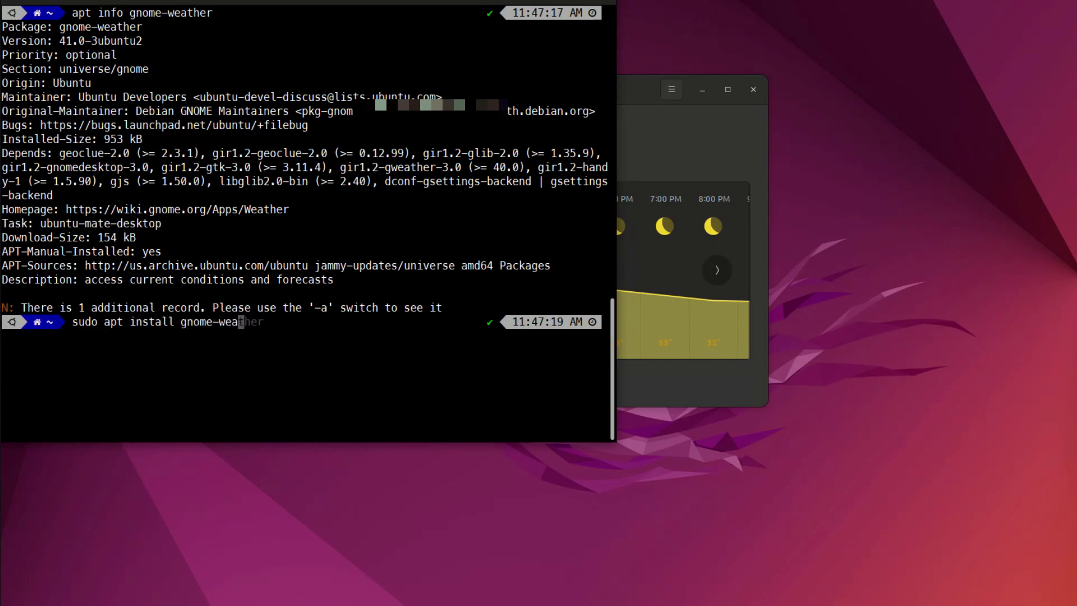
text(ther)
key(Return)
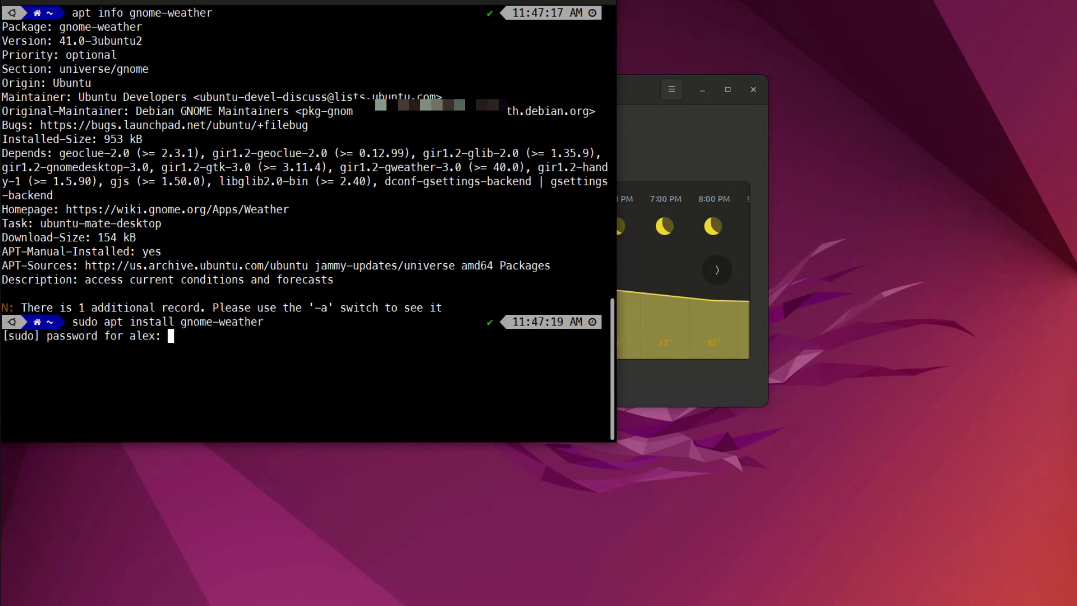
key(Return)
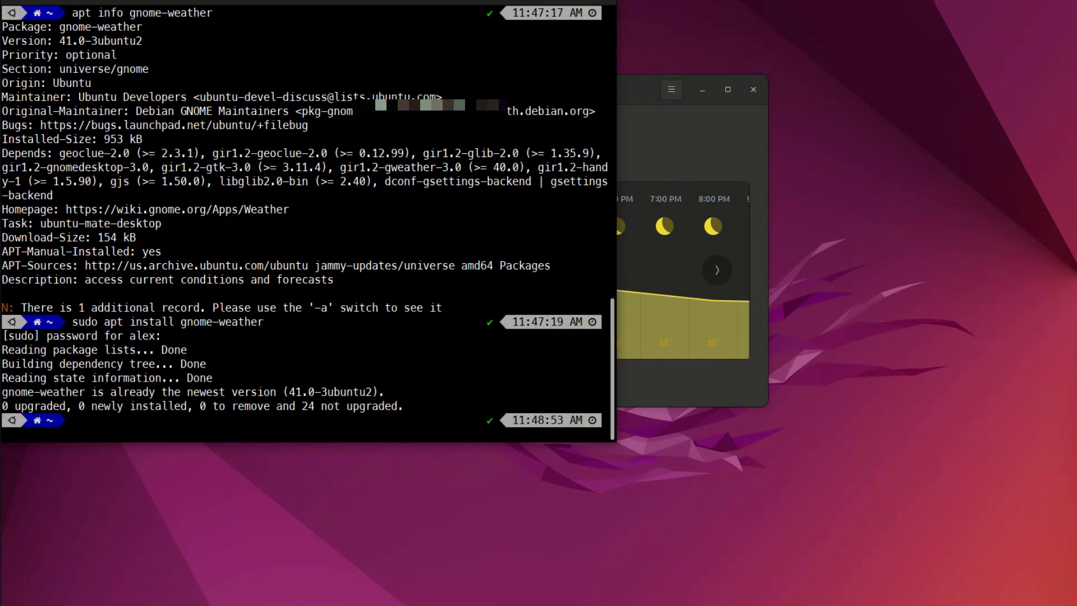
Switch to GNOME Weather, then open and dismiss its location search four times
key(alt+Tab)
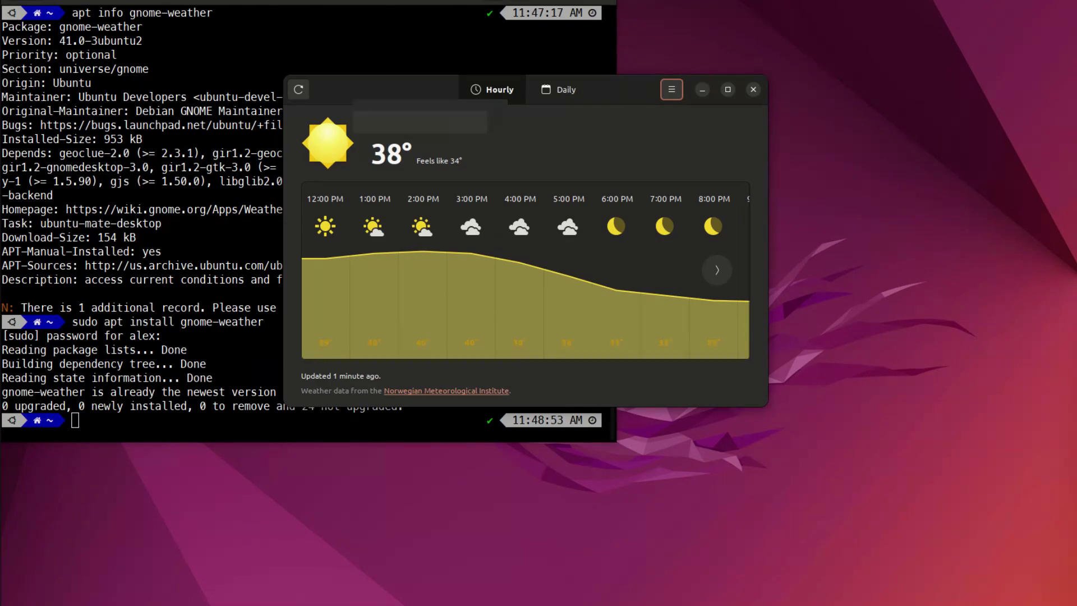
key(ctrl+f)
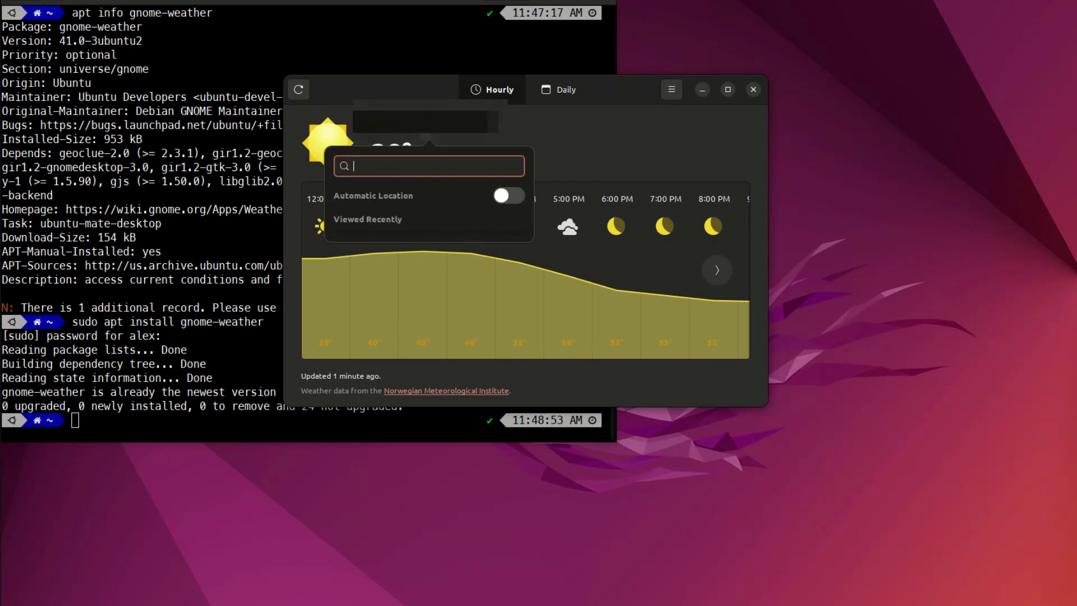
key(Escape)
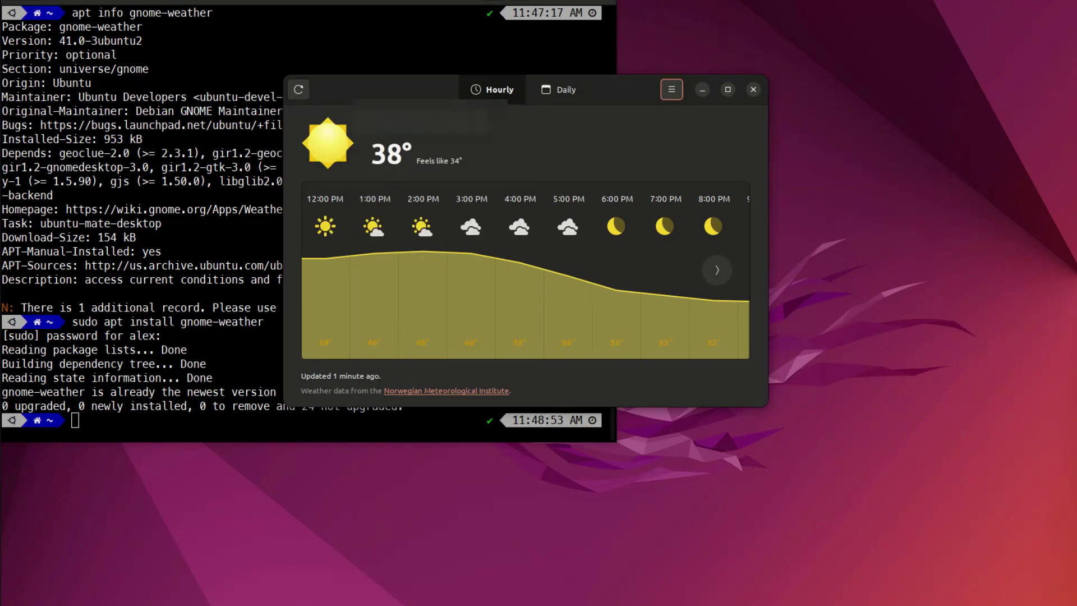
key(ctrl+f)
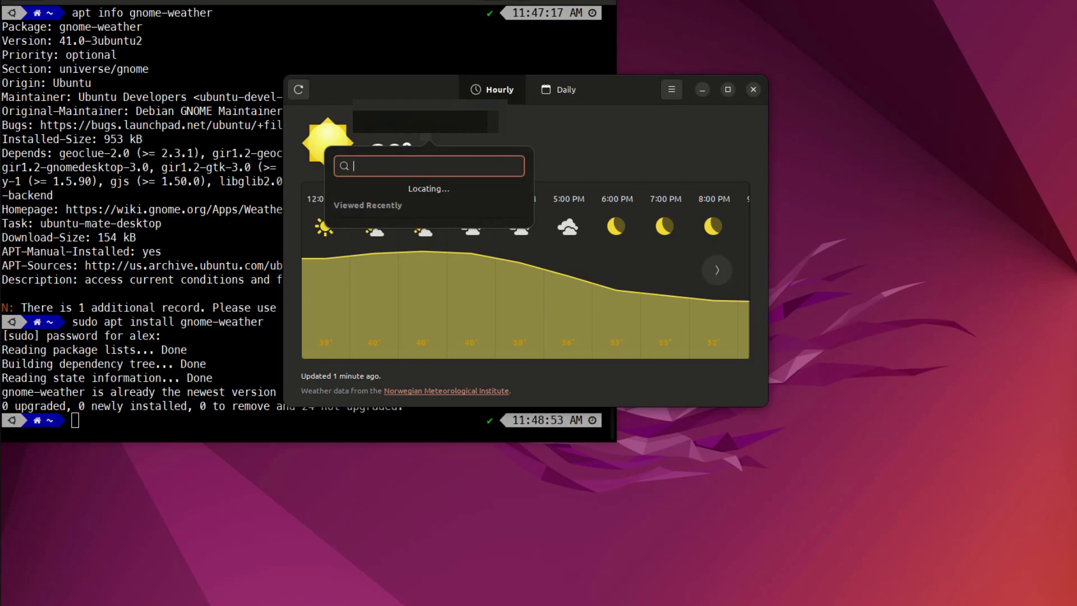
key(Escape)
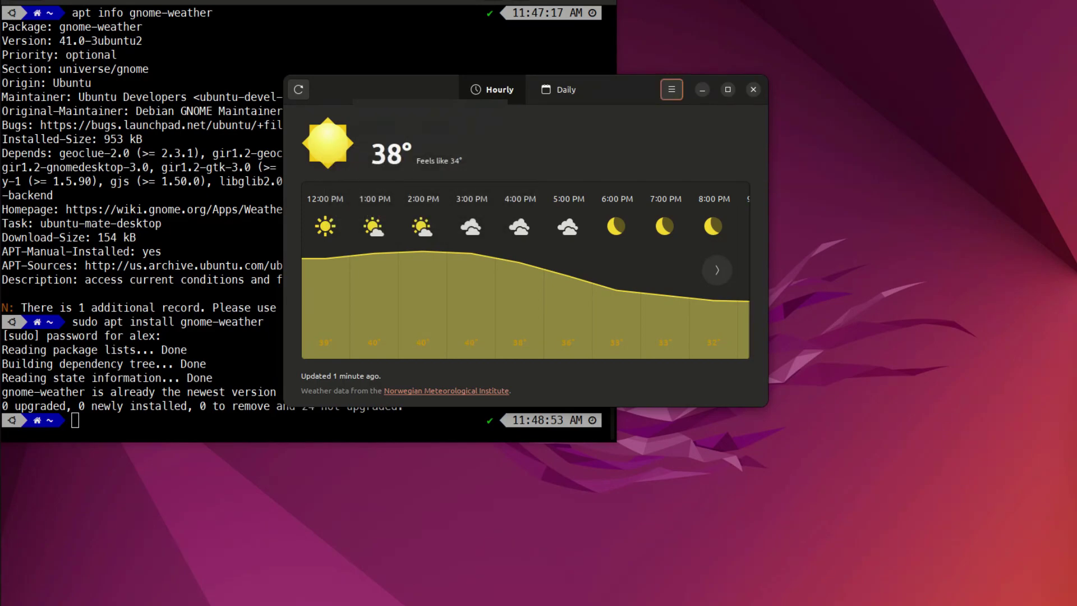
key(ctrl+f)
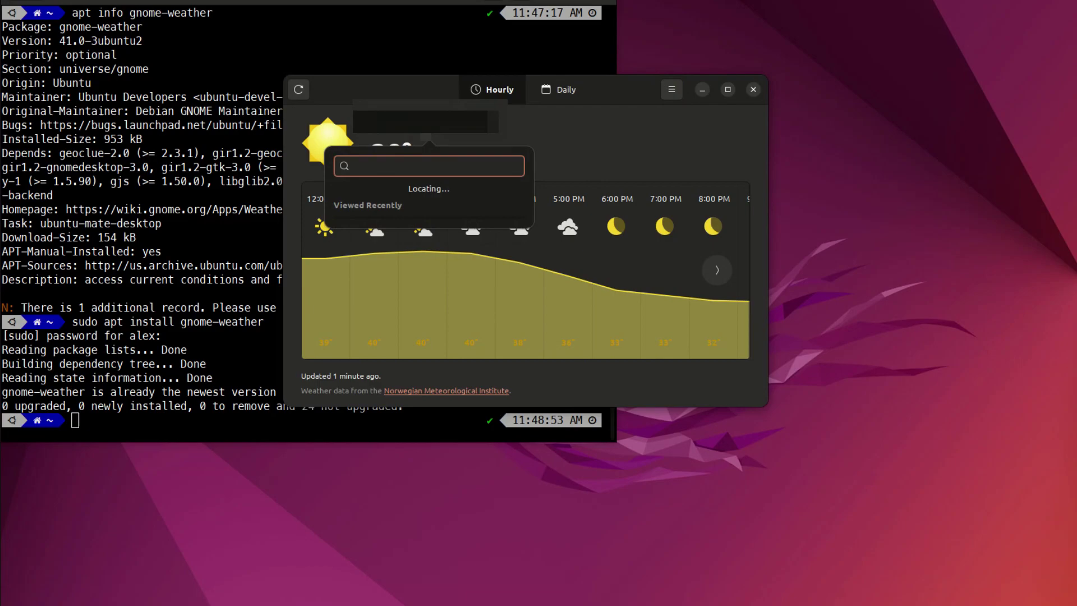
key(Escape)
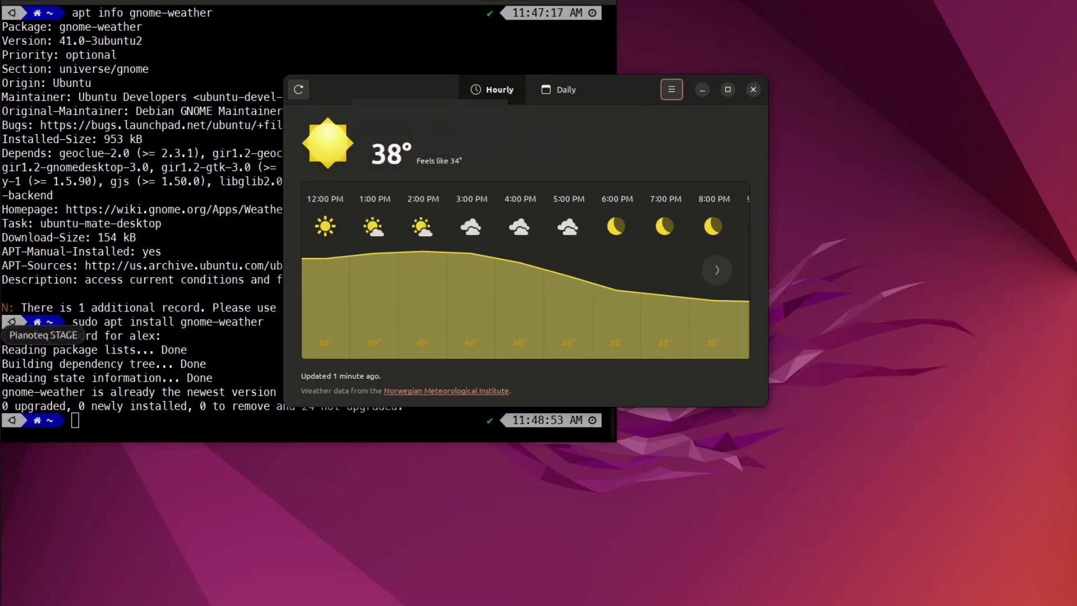
key(ctrl+f)
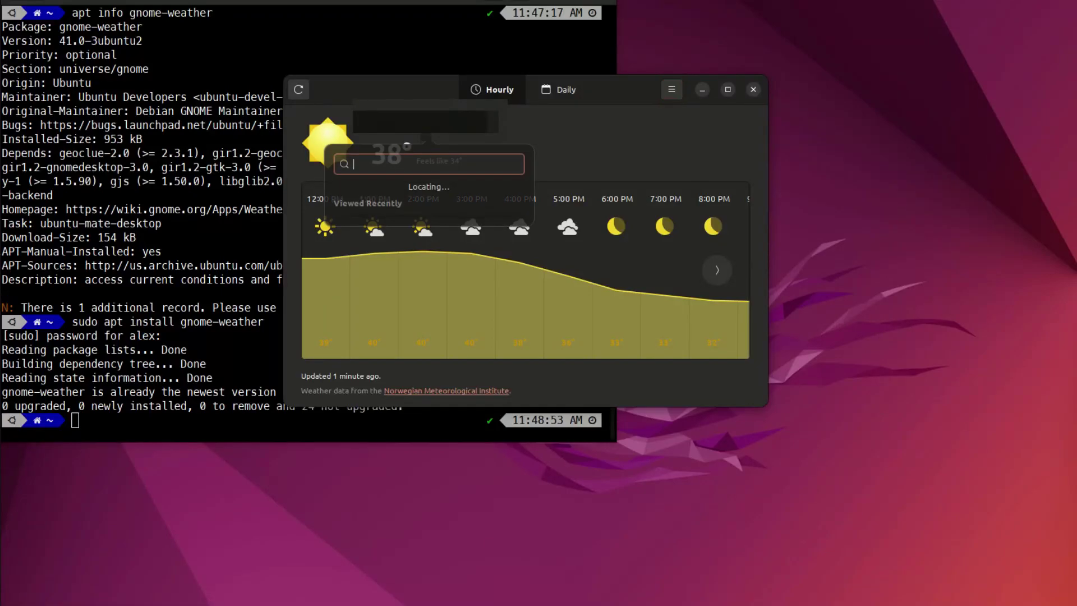
key(Escape)
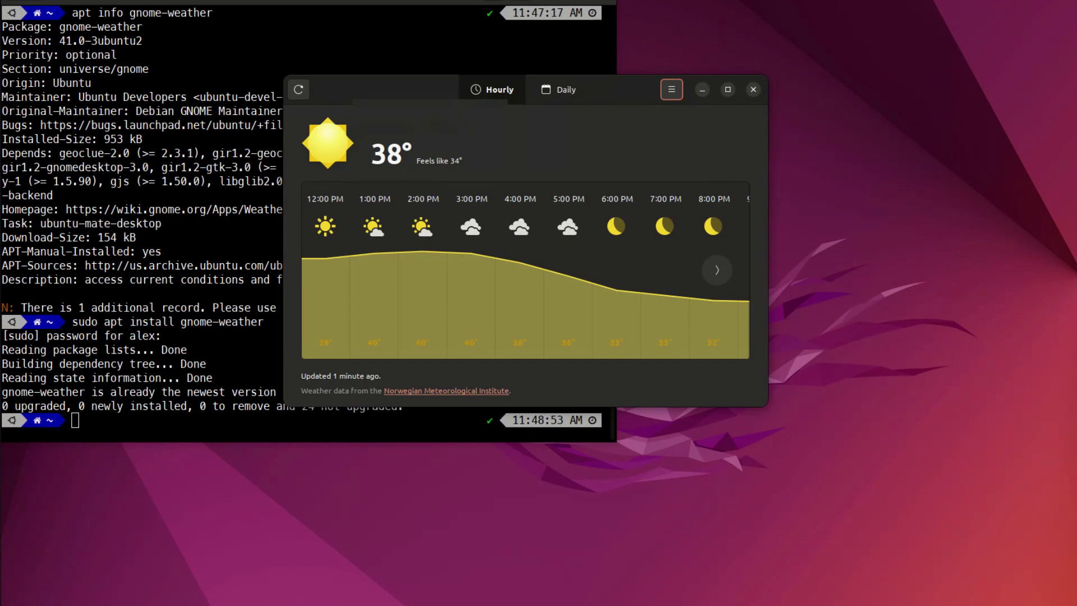
View later hourly forecasts, switch to the daily forecast, and toggle Tuesday's details
click(717, 270)
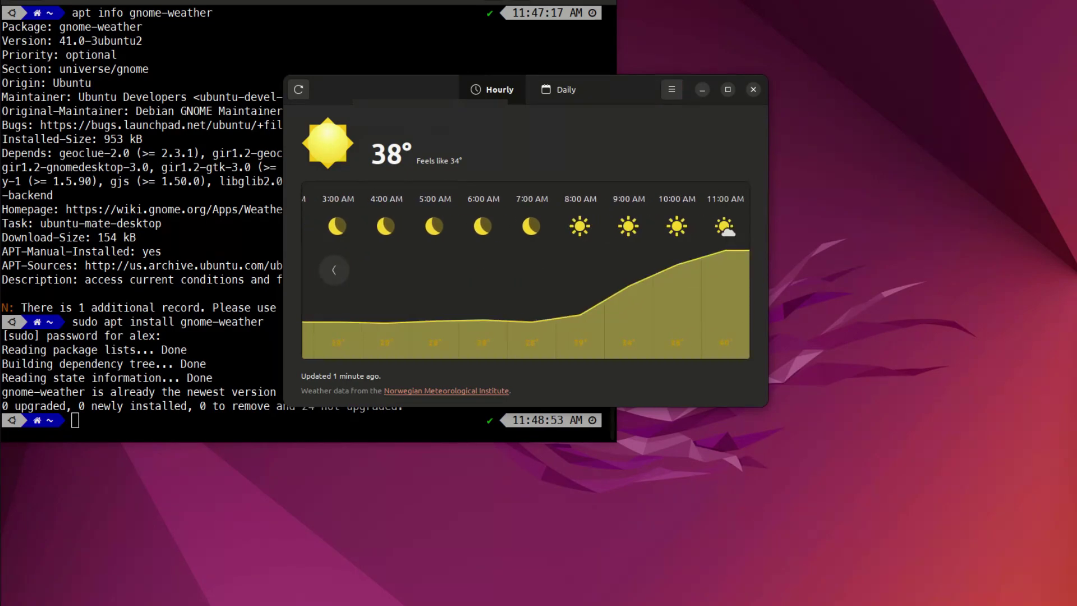
click(559, 90)
click(397, 335)
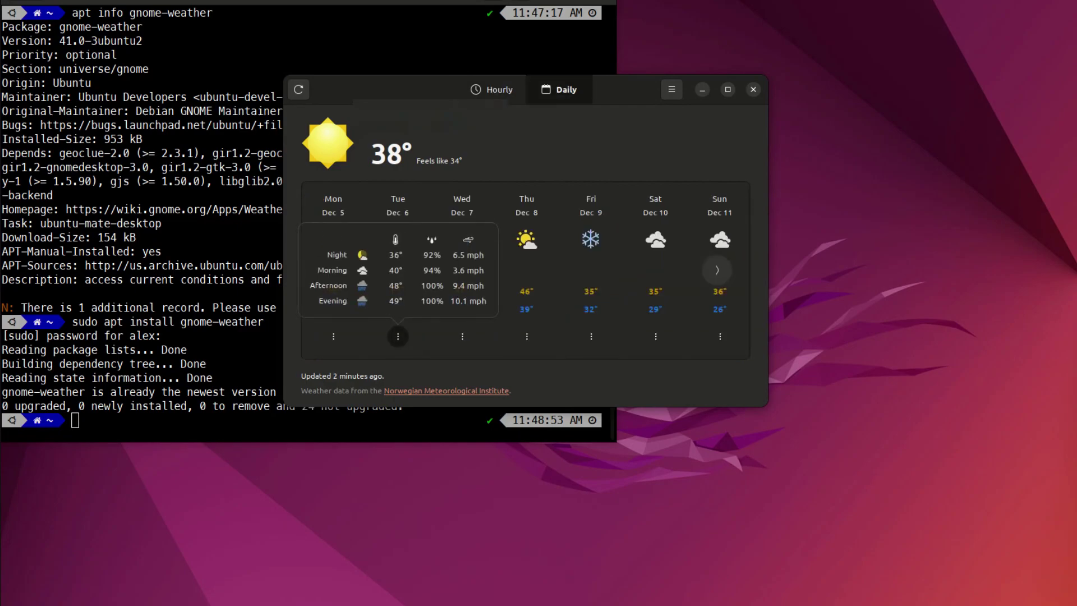
click(398, 336)
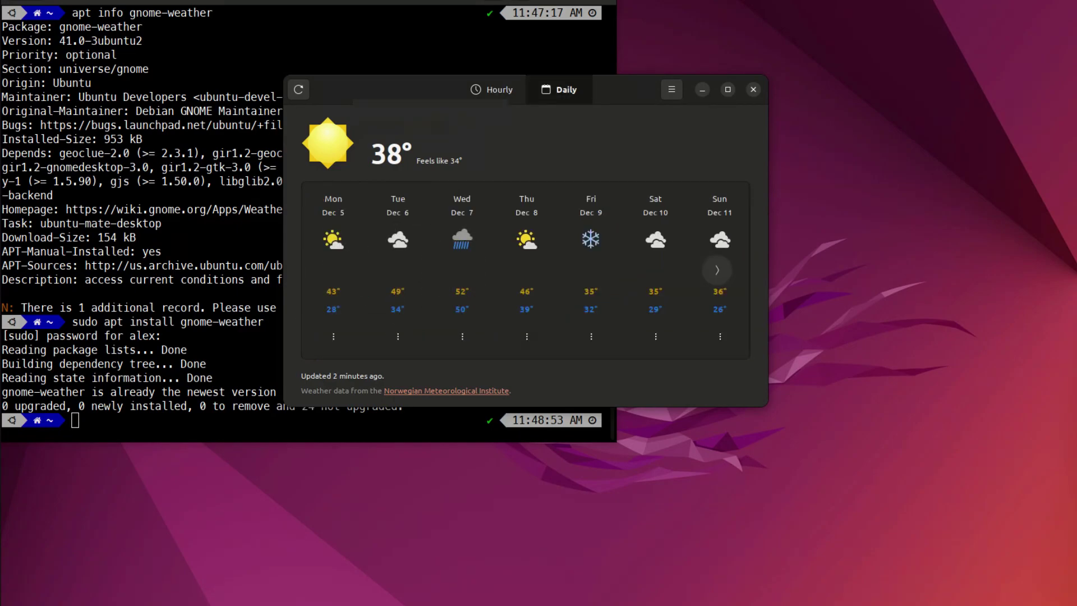
View Thursday's and Saturday's details, then return to Hourly with the temperature-unit menu open
click(526, 336)
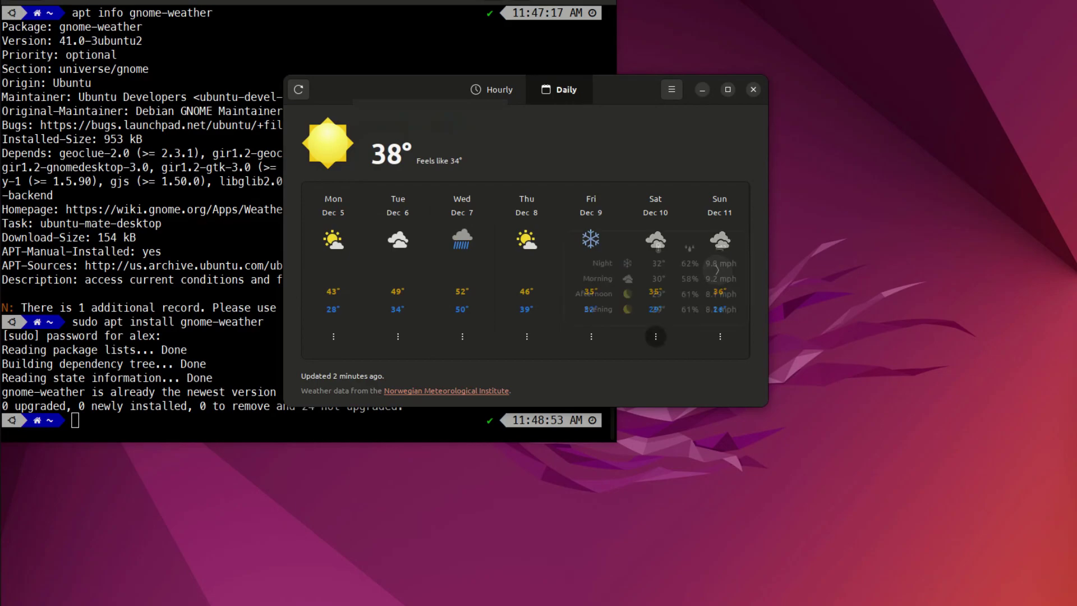
click(656, 335)
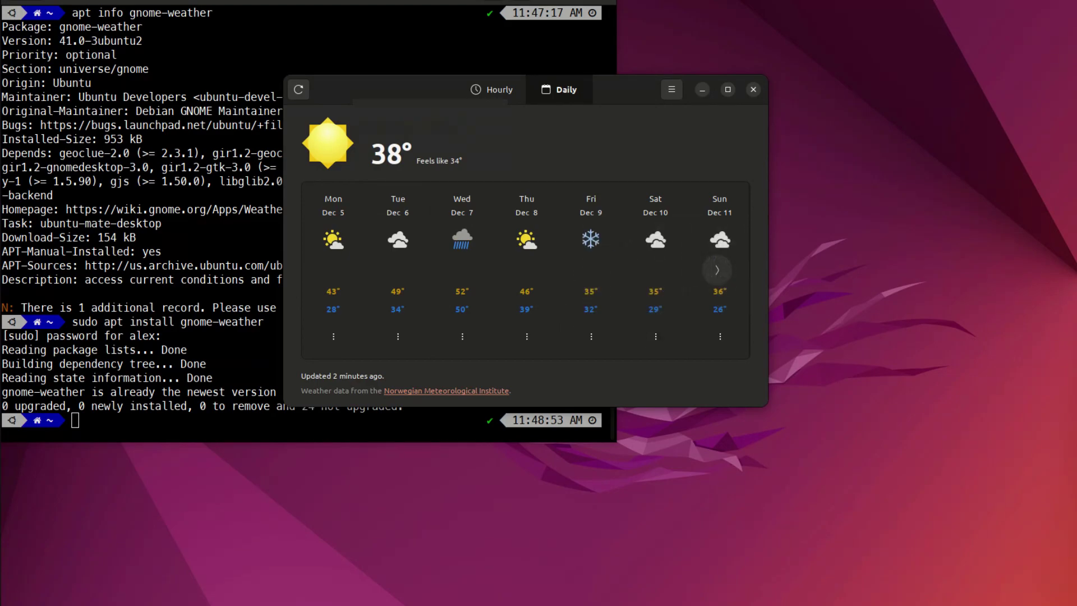
click(526, 336)
key(Escape)
click(492, 89)
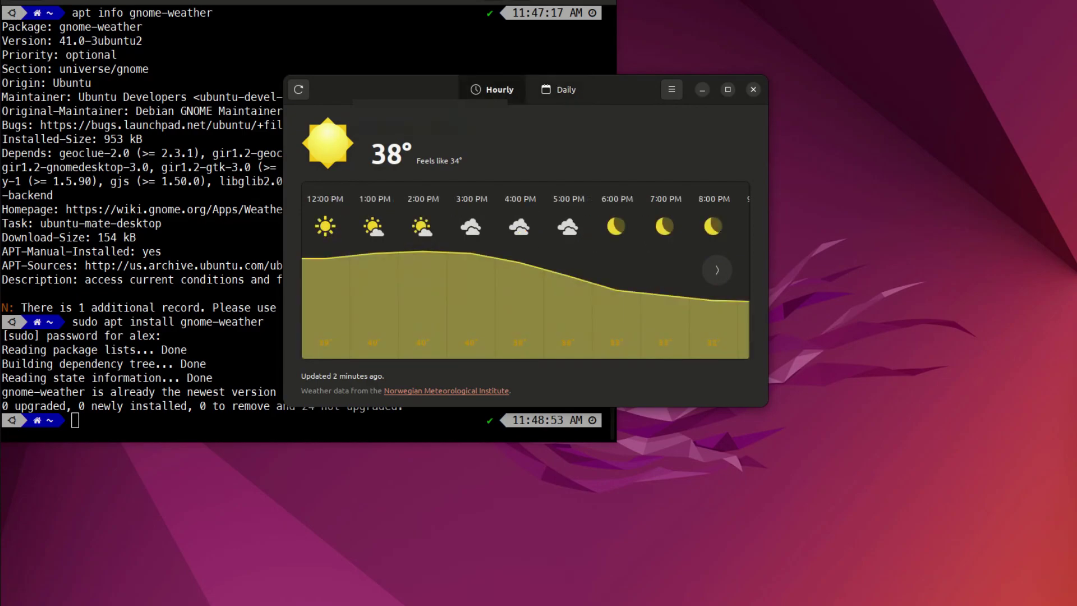
click(672, 90)
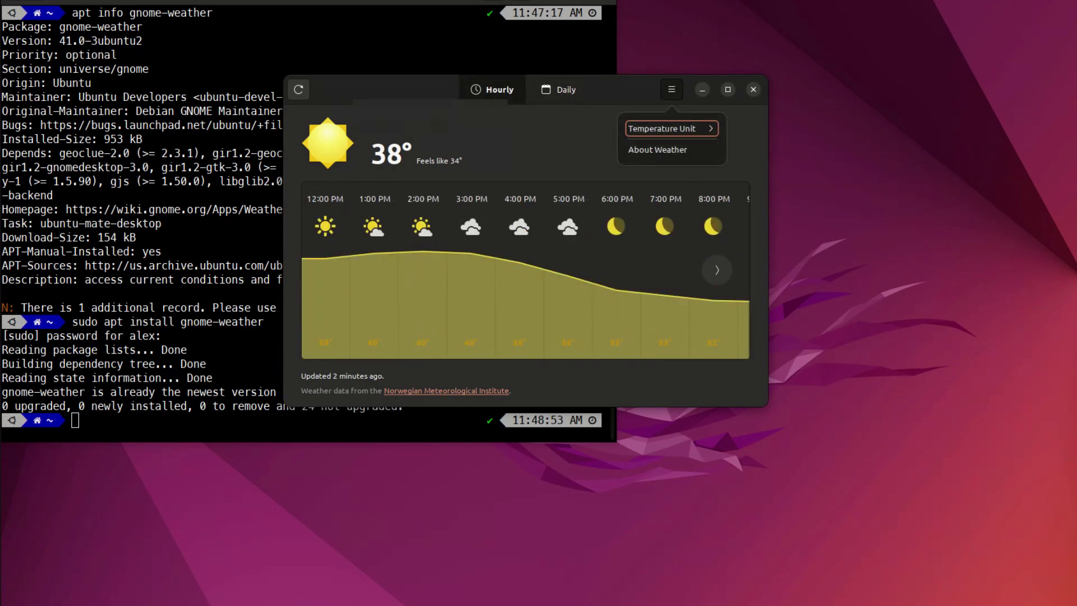